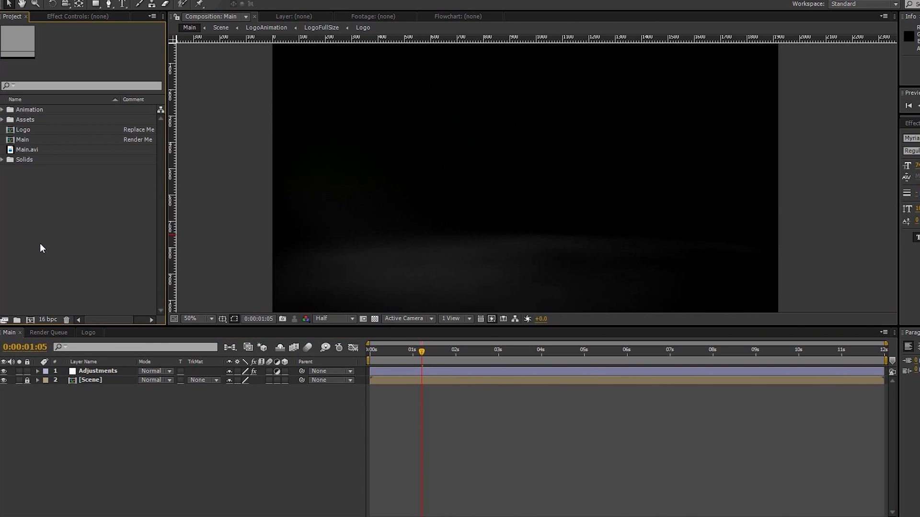
- Import drdanlogo.png into the project and open the Logo composition
{"action": "double_click", "coordinate": [40, 244]}
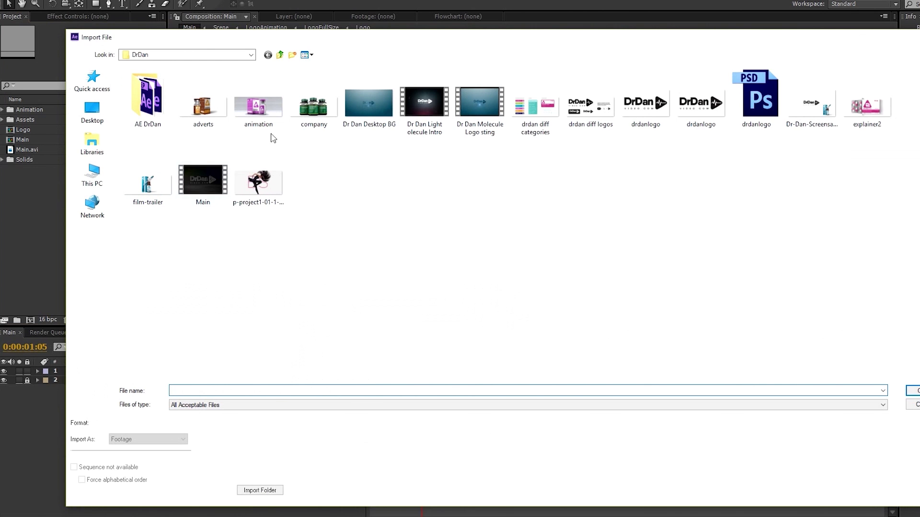
{"action": "double_click", "coordinate": [677, 107]}
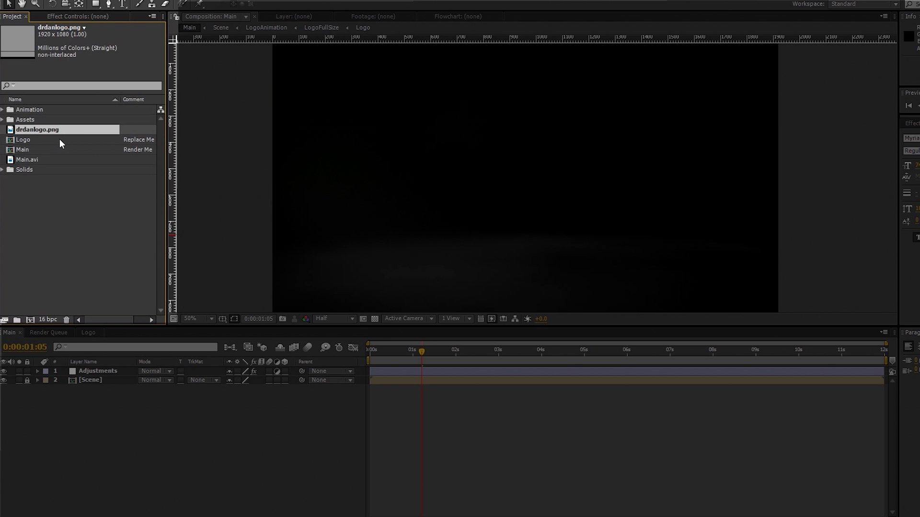
{"action": "left_click", "coordinate": [11, 142]}
{"action": "double_click", "coordinate": [11, 142]}
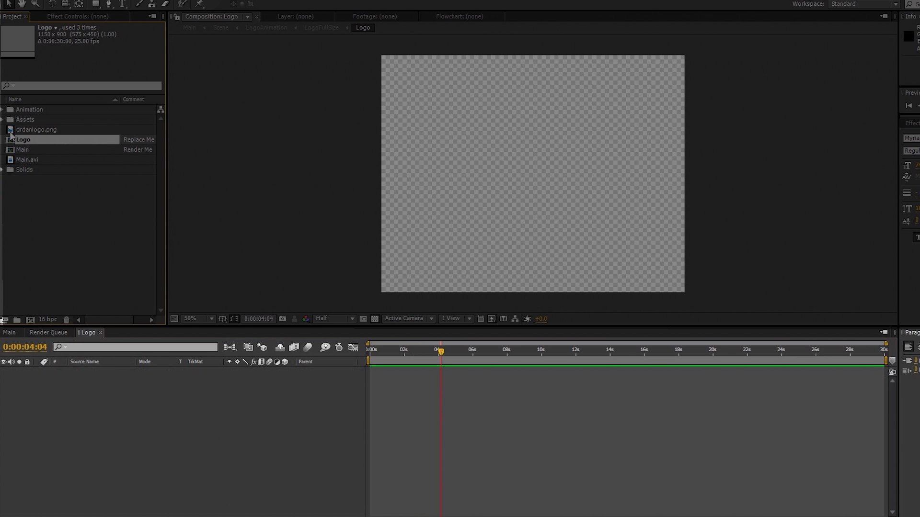
- Place the DrDan logo in the Logo comp and scale it down to fit the frame
{"action": "mouse_move", "coordinate": [10, 130]}
{"action": "left_mouse_down"}
{"action": "mouse_move", "coordinate": [550, 173]}
{"action": "mouse_move", "coordinate": [534, 173]}
{"action": "left_mouse_up"}
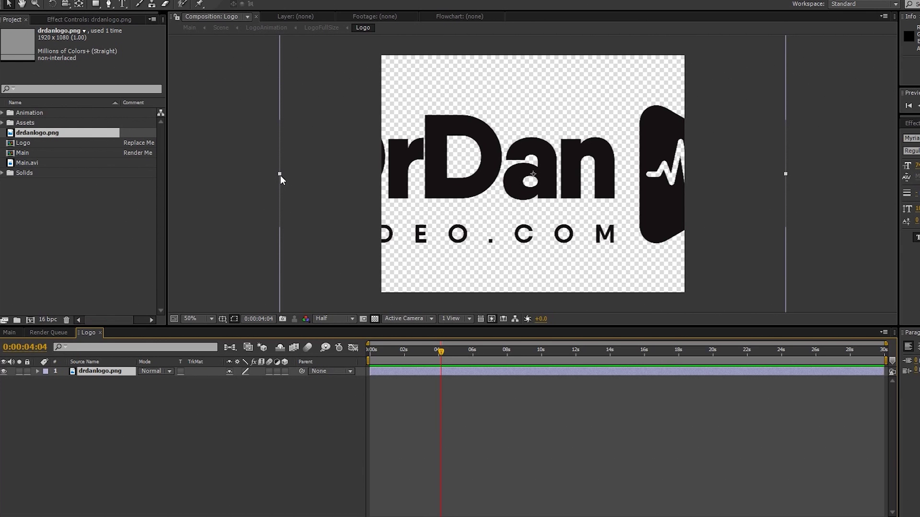
{"action": "mouse_move", "coordinate": [280, 175]}
{"action": "left_mouse_down"}
{"action": "mouse_move", "coordinate": [367, 204]}
{"action": "mouse_move", "coordinate": [381, 174]}
{"action": "left_mouse_up"}
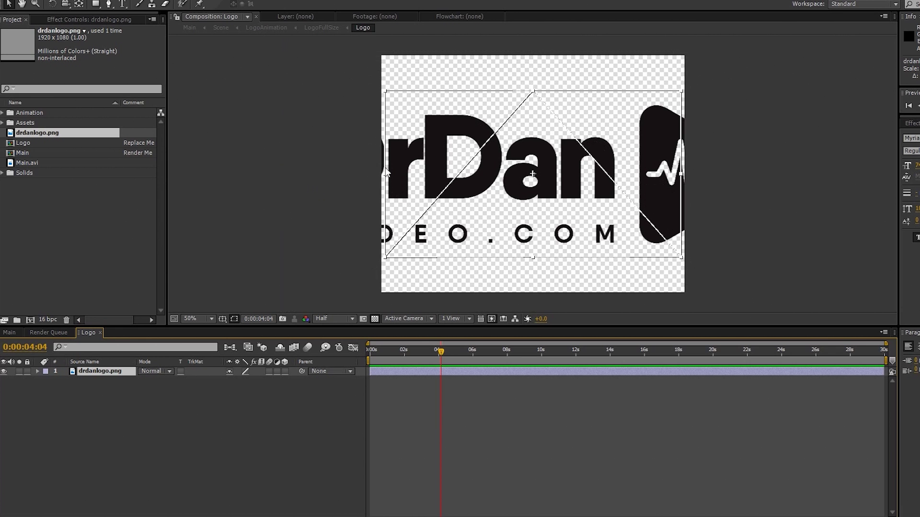
{"action": "left_click_drag", "start_coordinate": [381, 173], "coordinate": [387, 172]}
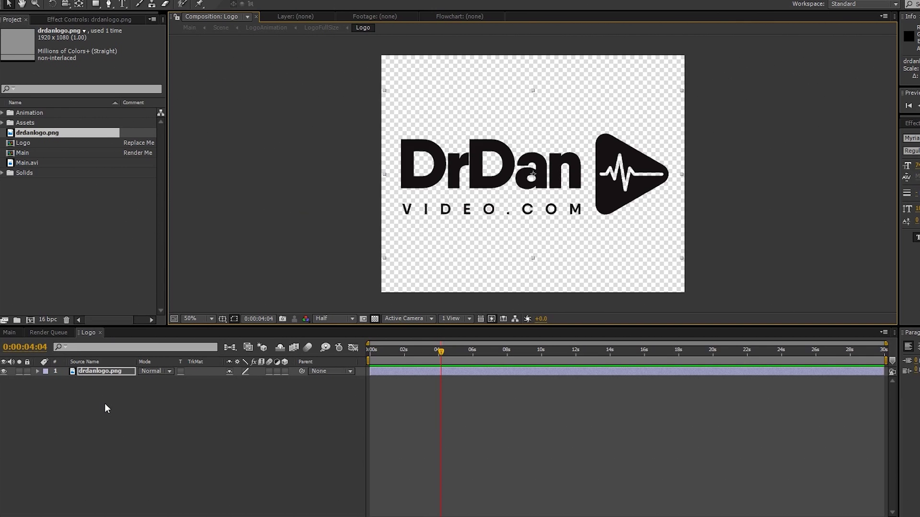
- In the Main comp, check frames of the logo forming, fully formed, fading and ending black
{"action": "key", "text": "shift+Escape"}
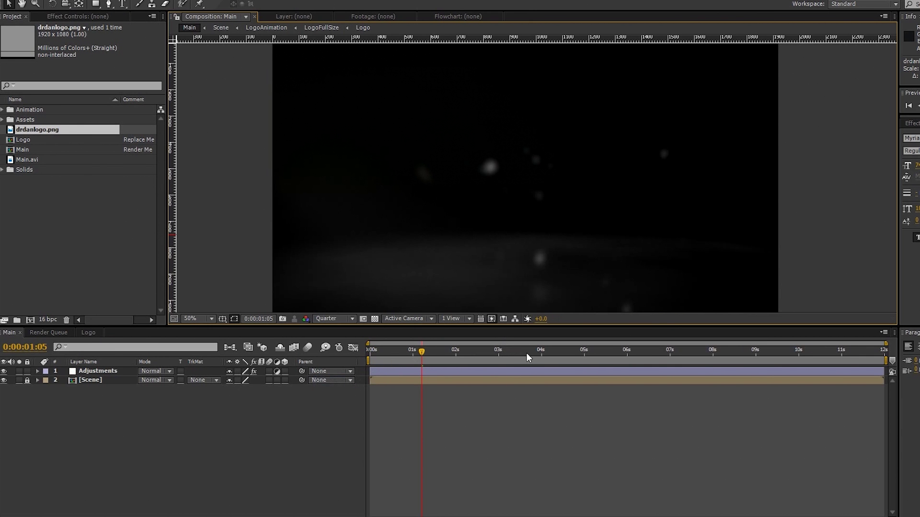
{"action": "left_click", "coordinate": [526, 353]}
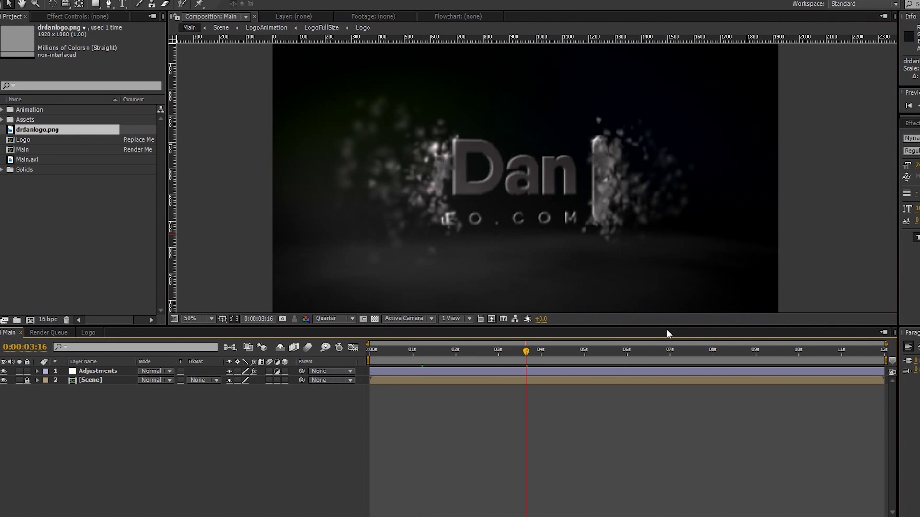
{"action": "left_click", "coordinate": [666, 350]}
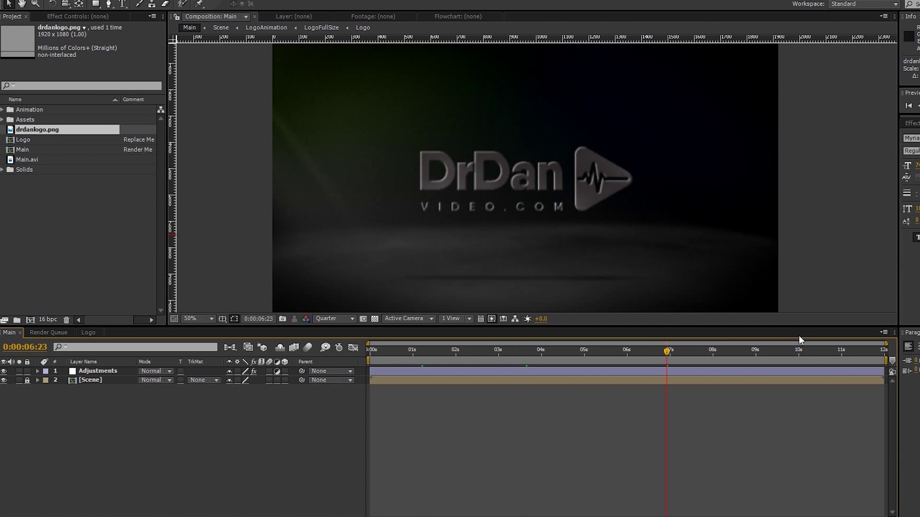
{"action": "left_click", "coordinate": [801, 352]}
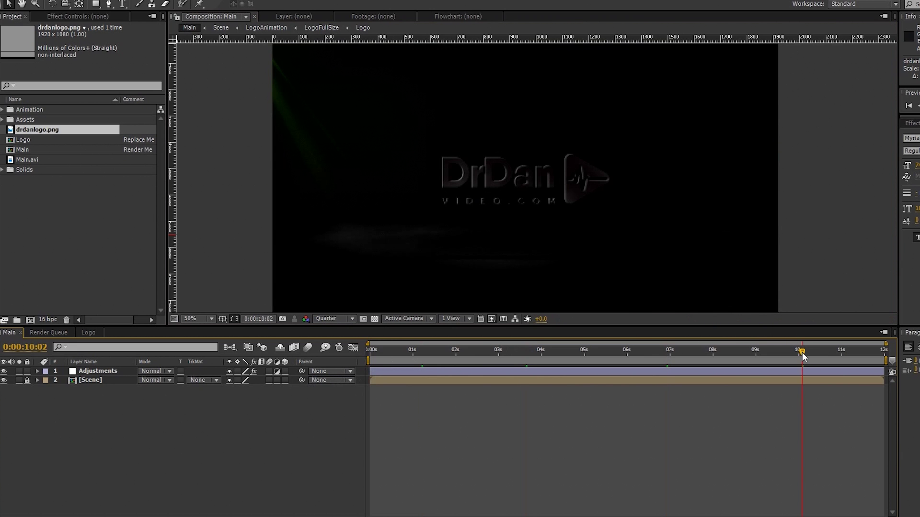
{"action": "left_click", "coordinate": [836, 354]}
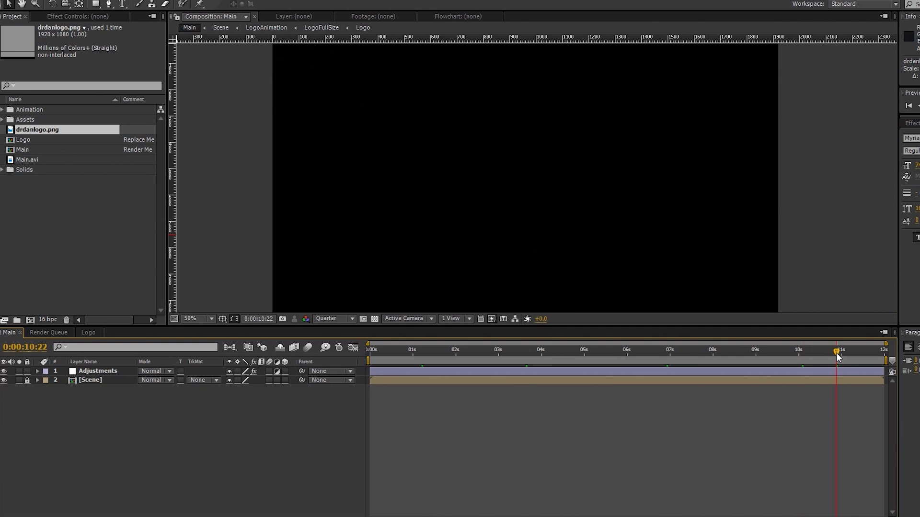
{"action": "left_click", "coordinate": [610, 352]}
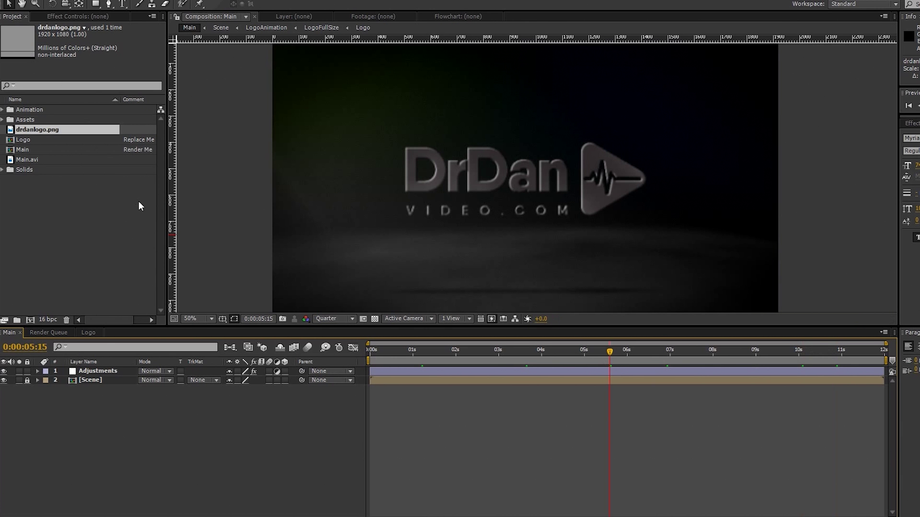
- Queue the Main comp for rendering, output to 'Dr Dan Logo sting' AVI, and render
{"action": "left_click", "coordinate": [37, 380]}
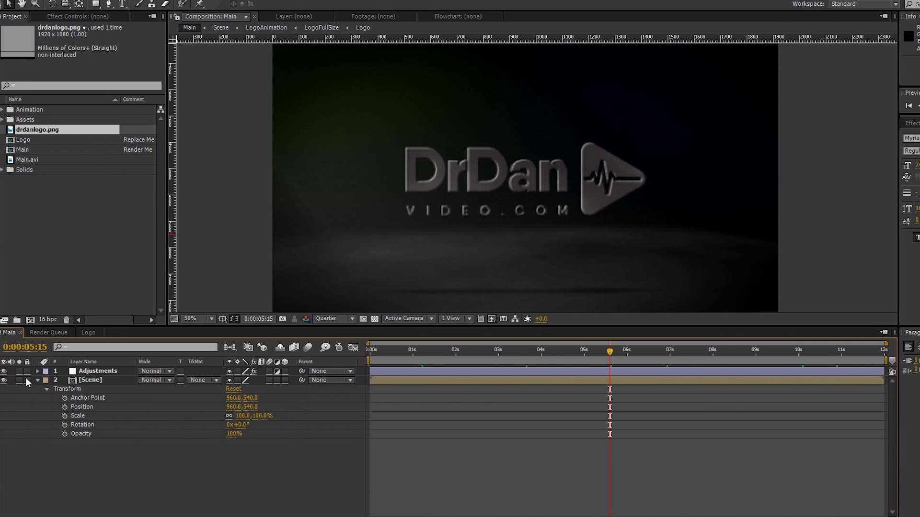
{"action": "left_click", "coordinate": [65, 2]}
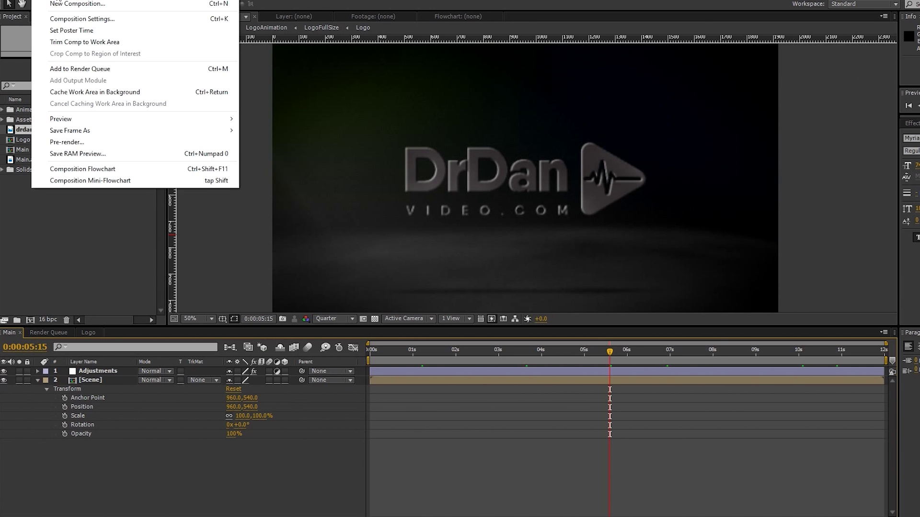
{"action": "left_click", "coordinate": [86, 68]}
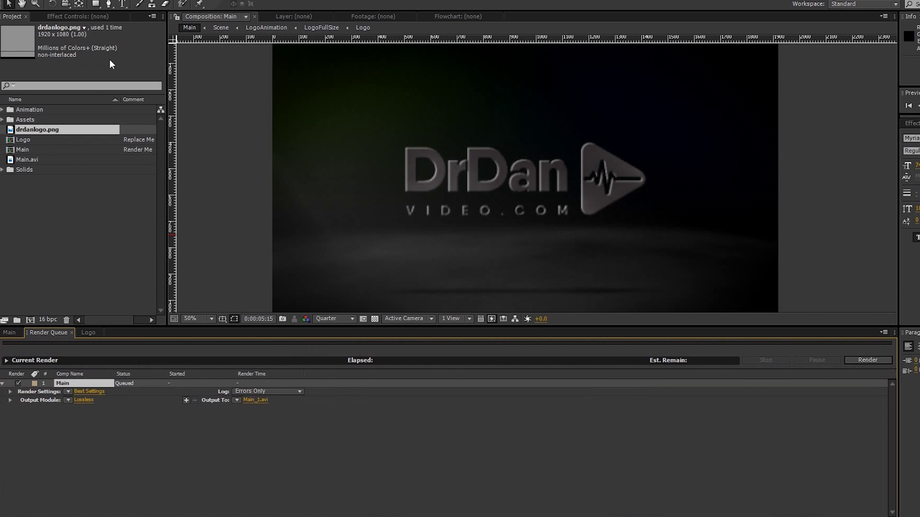
{"action": "left_click", "coordinate": [262, 401]}
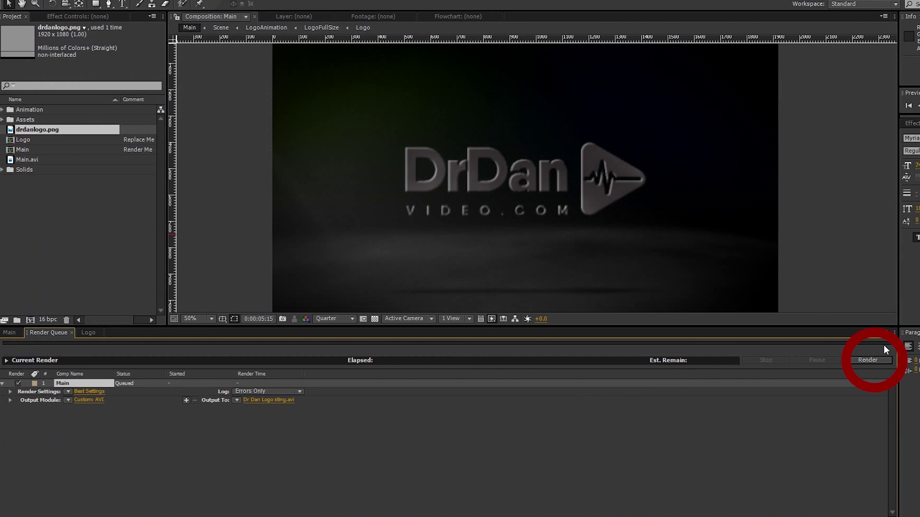
{"action": "left_click", "coordinate": [876, 360]}
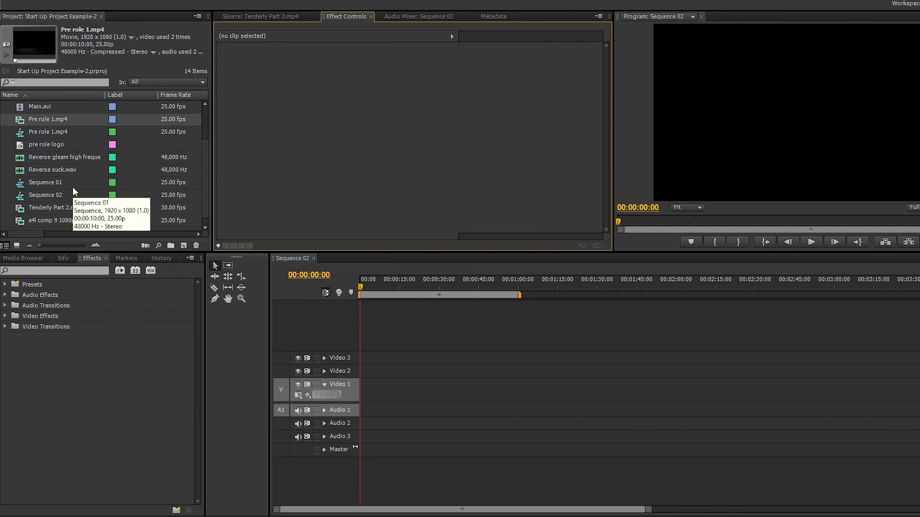
- Import Main.avi from the DrDan folder and preview it in the Source monitor
{"action": "key", "text": "ctrl+i"}
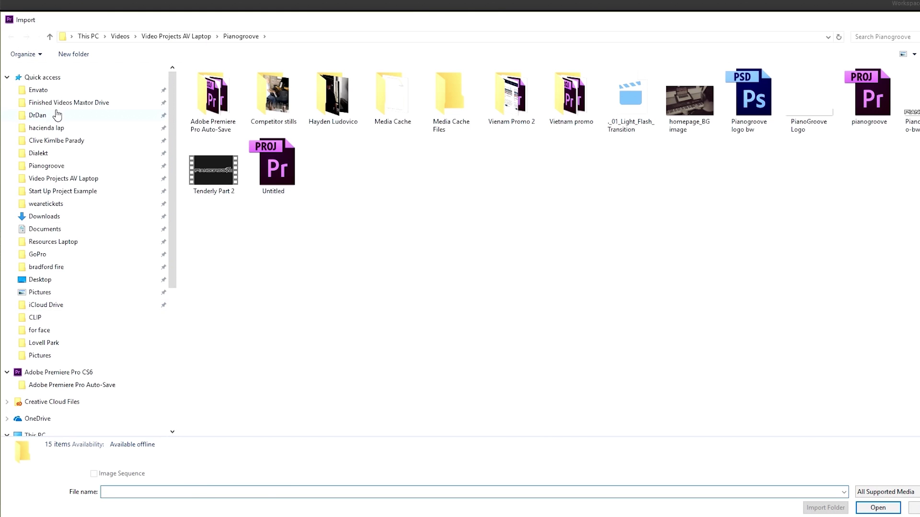
{"action": "left_click", "coordinate": [56, 116]}
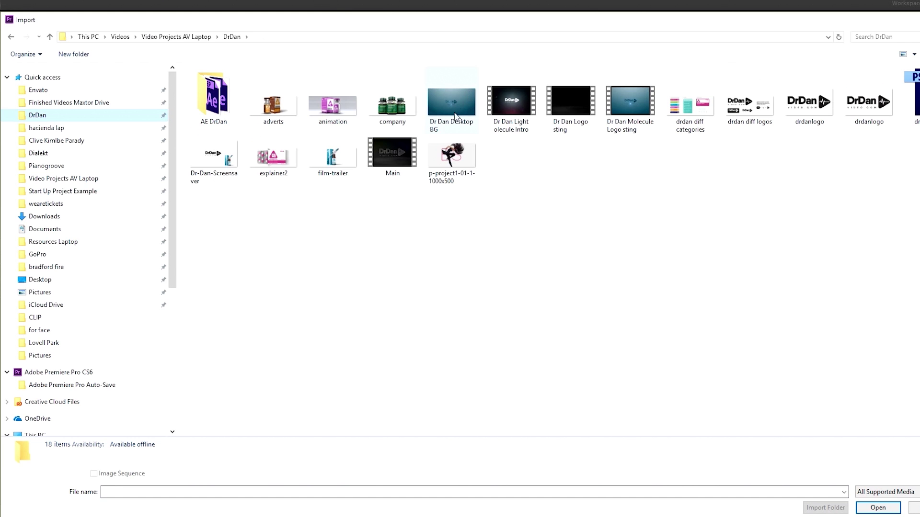
{"action": "double_click", "coordinate": [401, 151]}
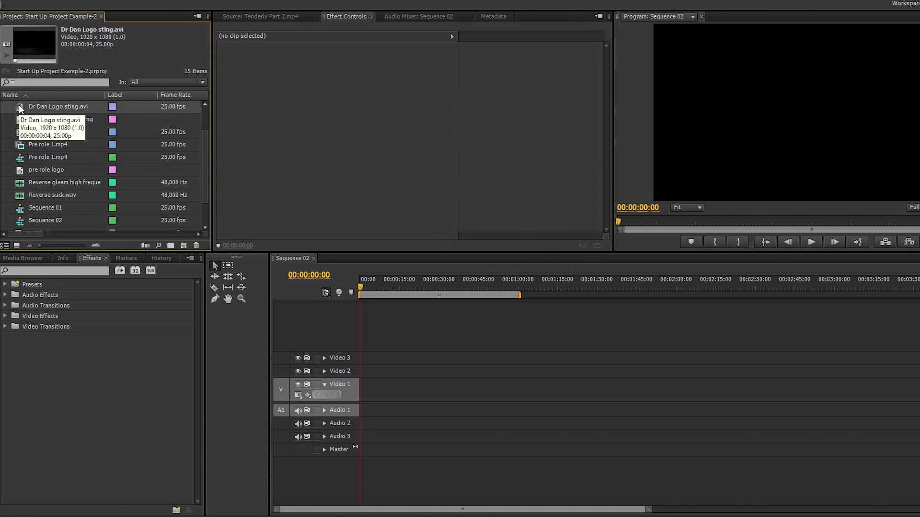
{"action": "double_click", "coordinate": [40, 132]}
{"action": "left_click", "coordinate": [412, 242]}
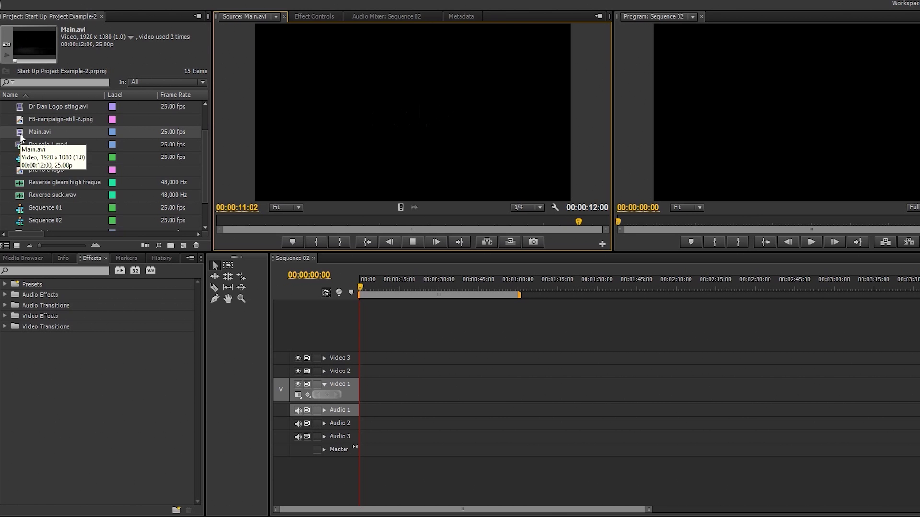
- Place Main.avi at the start of Video 1 and play the sequence
{"action": "left_click_drag", "start_coordinate": [20, 138], "coordinate": [349, 378]}
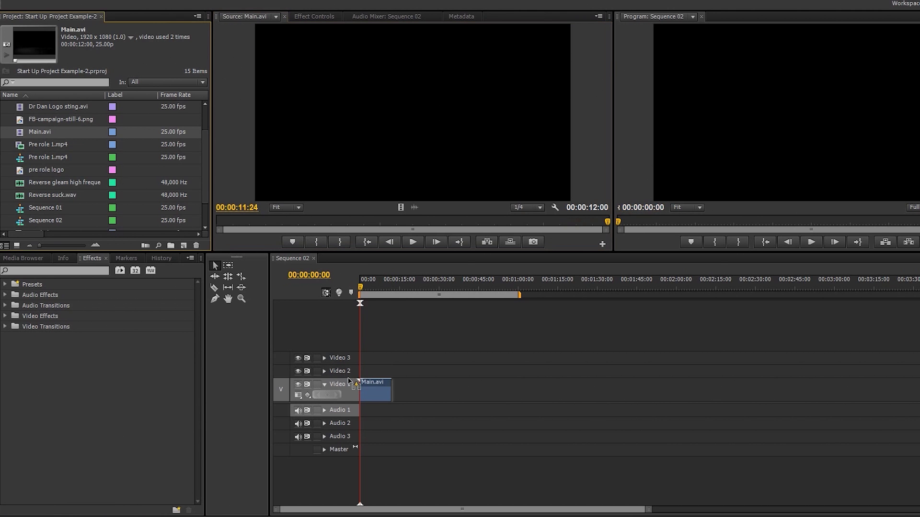
{"action": "key", "text": "space"}
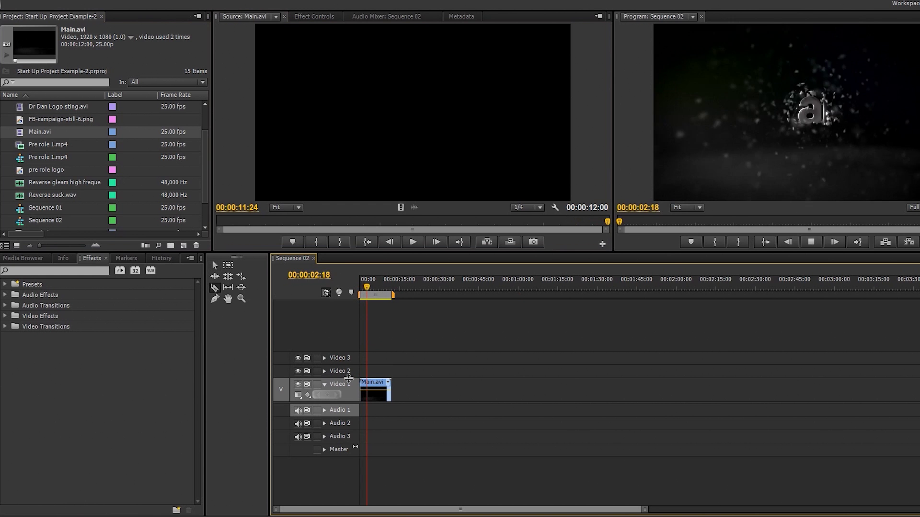
{"action": "key", "text": "c"}
{"action": "key", "text": "space"}
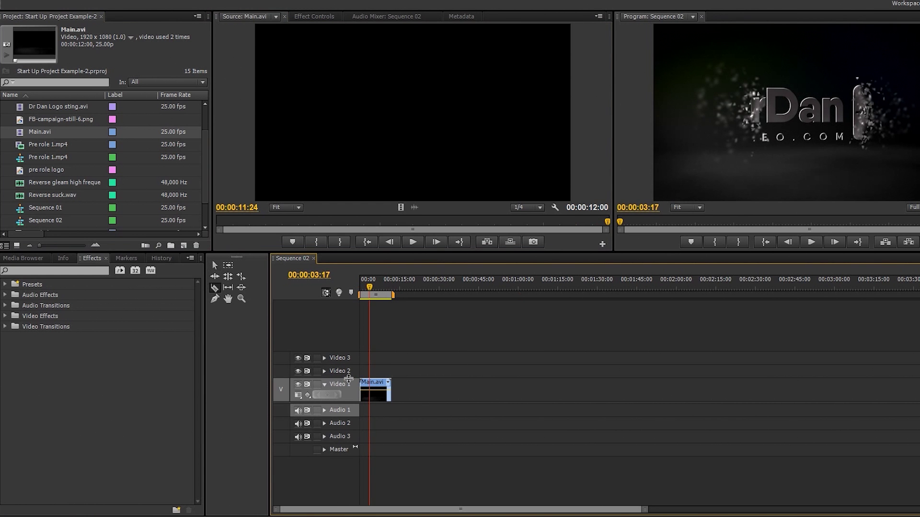
- Zoom the timeline and park the playhead at 00:00:03:17, where the logo finishes forming
{"action": "key", "text": "equal"}
{"action": "key", "text": "equal"}
{"action": "key", "text": "equal"}
{"action": "left_click", "coordinate": [435, 287]}
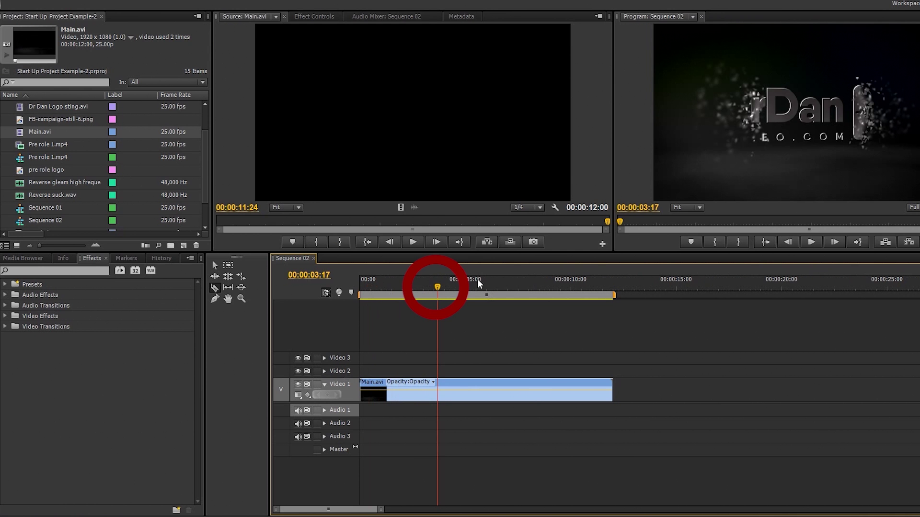
{"action": "key", "text": "space"}
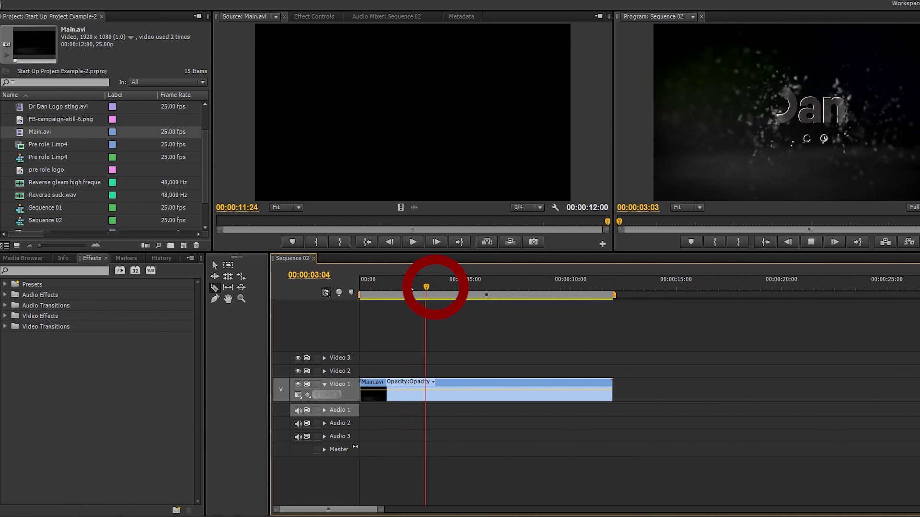
{"action": "key", "text": "space"}
{"action": "key", "text": "Right"}
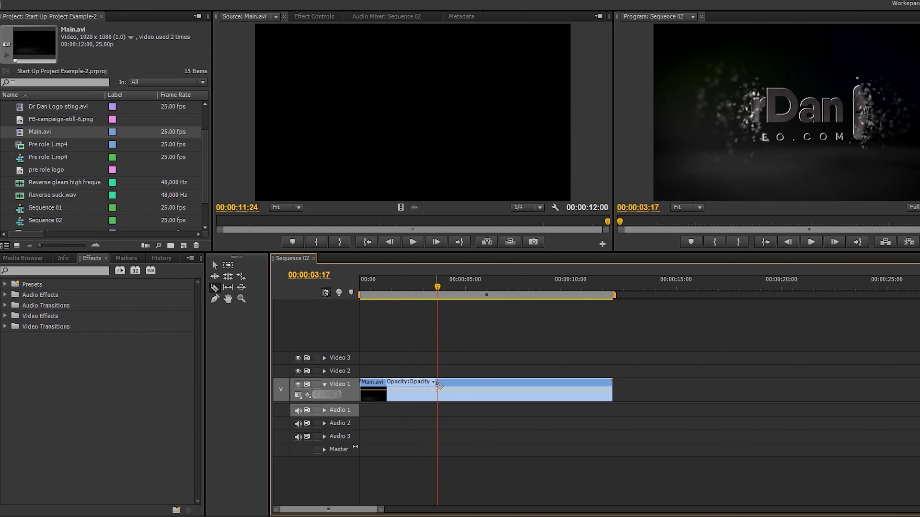
- Split Main.avi at 03:17, speed the first part to 1000%, and ripple delete the gap
{"action": "left_click", "coordinate": [436, 387]}
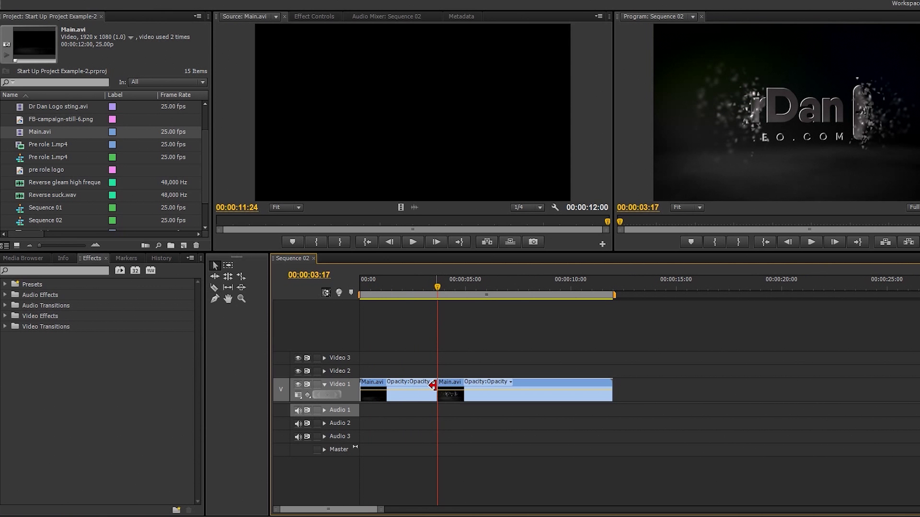
{"action": "right_click", "coordinate": [390, 389]}
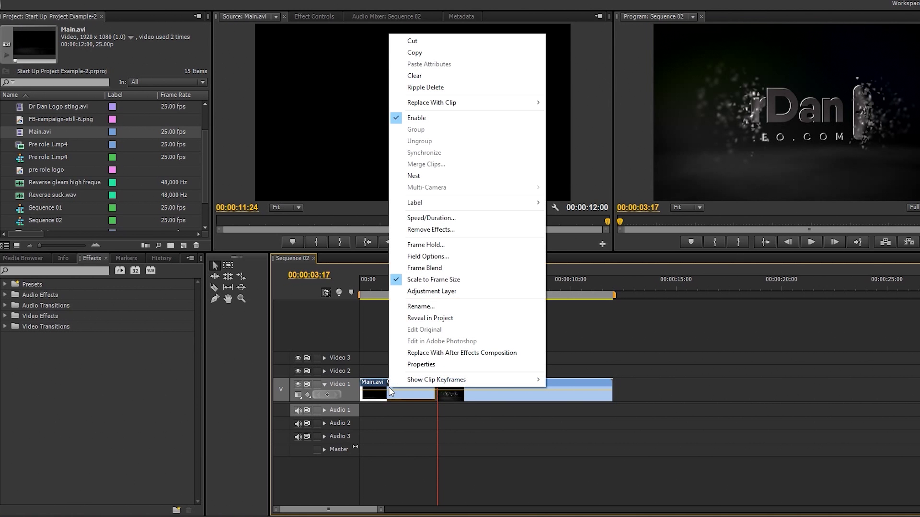
{"action": "left_click", "coordinate": [442, 218]}
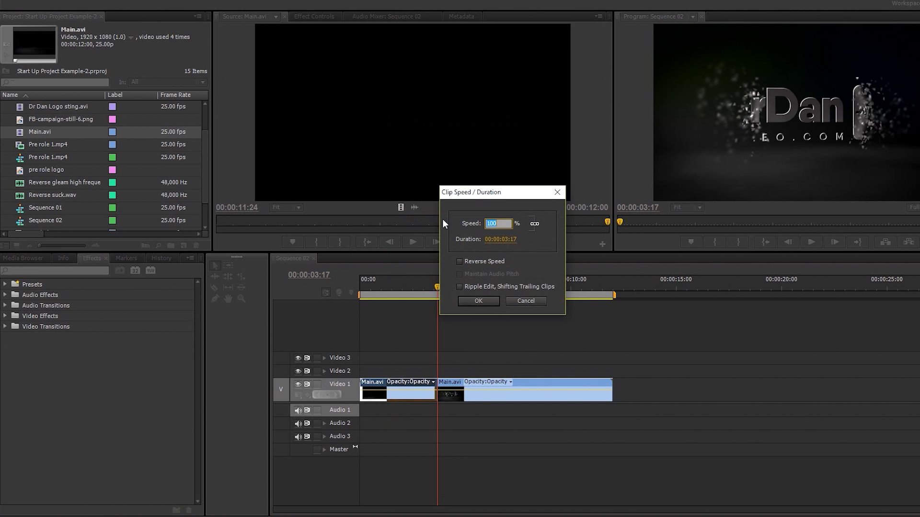
{"action": "type", "text": "1000"}
{"action": "key", "text": "Return"}
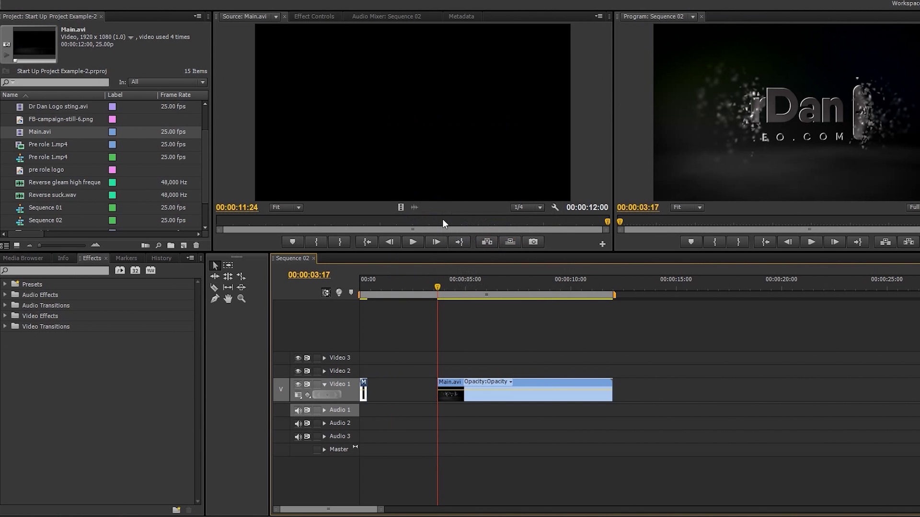
{"action": "right_click", "coordinate": [393, 388]}
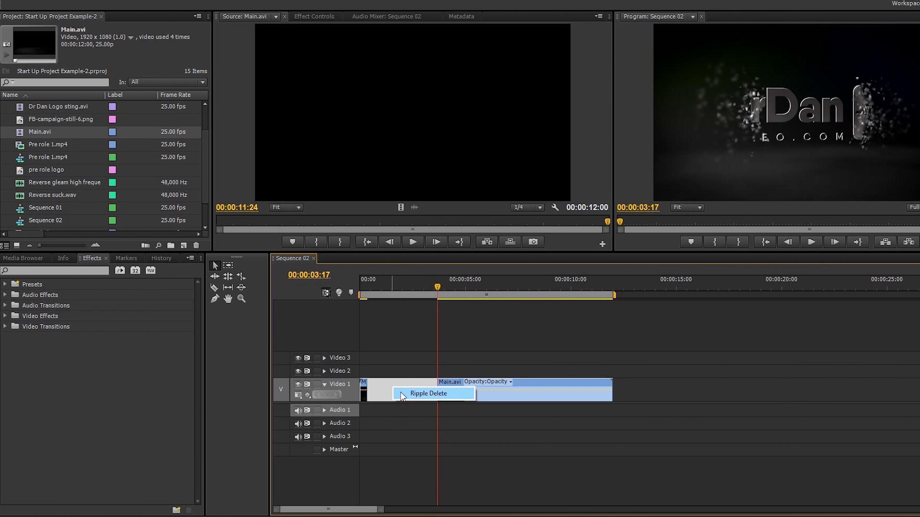
{"action": "left_click", "coordinate": [400, 395]}
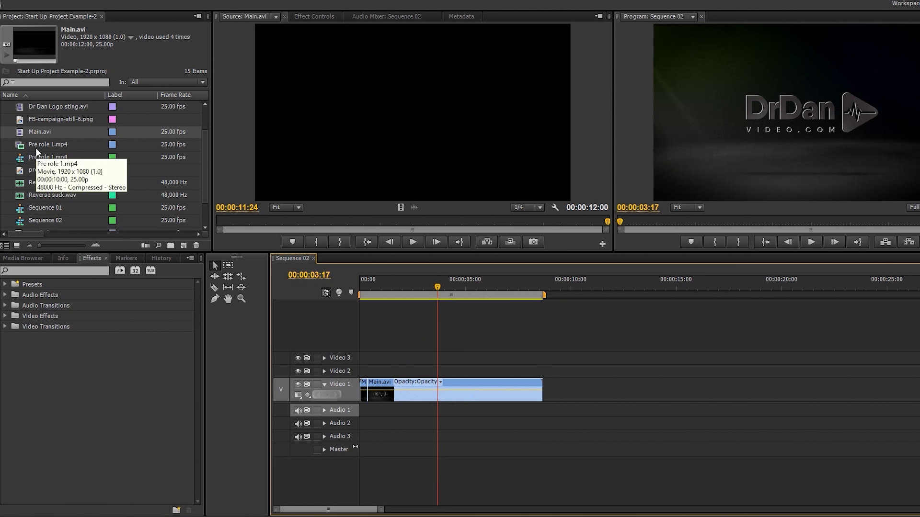
- Preview Reverse suck.wav and add its audio at the start of the sequence
{"action": "double_click", "coordinate": [21, 196]}
{"action": "key", "text": "space"}
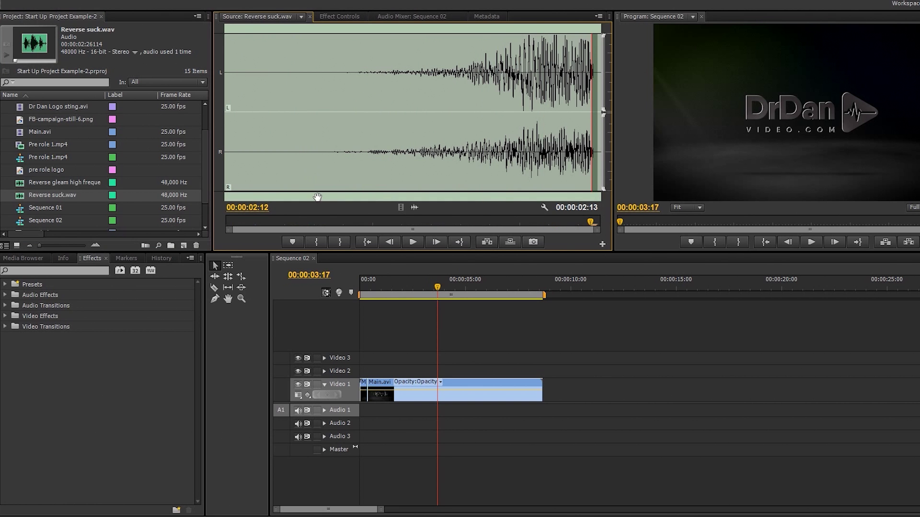
{"action": "left_click_drag", "start_coordinate": [317, 197], "coordinate": [350, 421]}
- Move Main.avi later on Video 1 so it follows the whoosh
{"action": "left_click", "coordinate": [374, 384]}
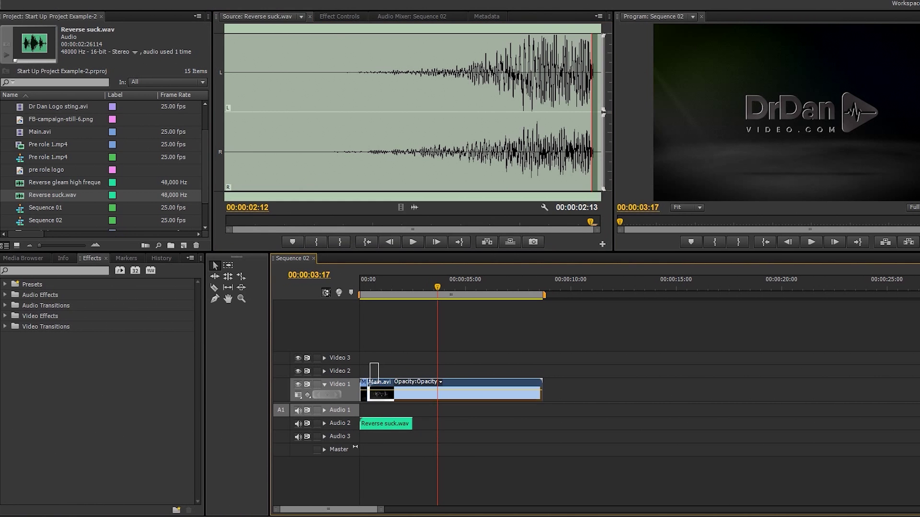
{"action": "left_click_drag", "start_coordinate": [374, 383], "coordinate": [380, 386]}
{"action": "left_click_drag", "start_coordinate": [381, 385], "coordinate": [404, 386]}
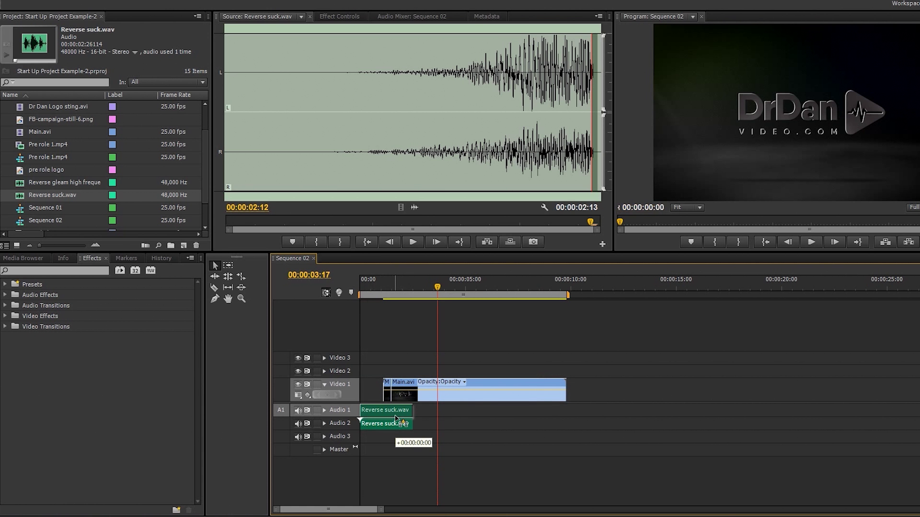